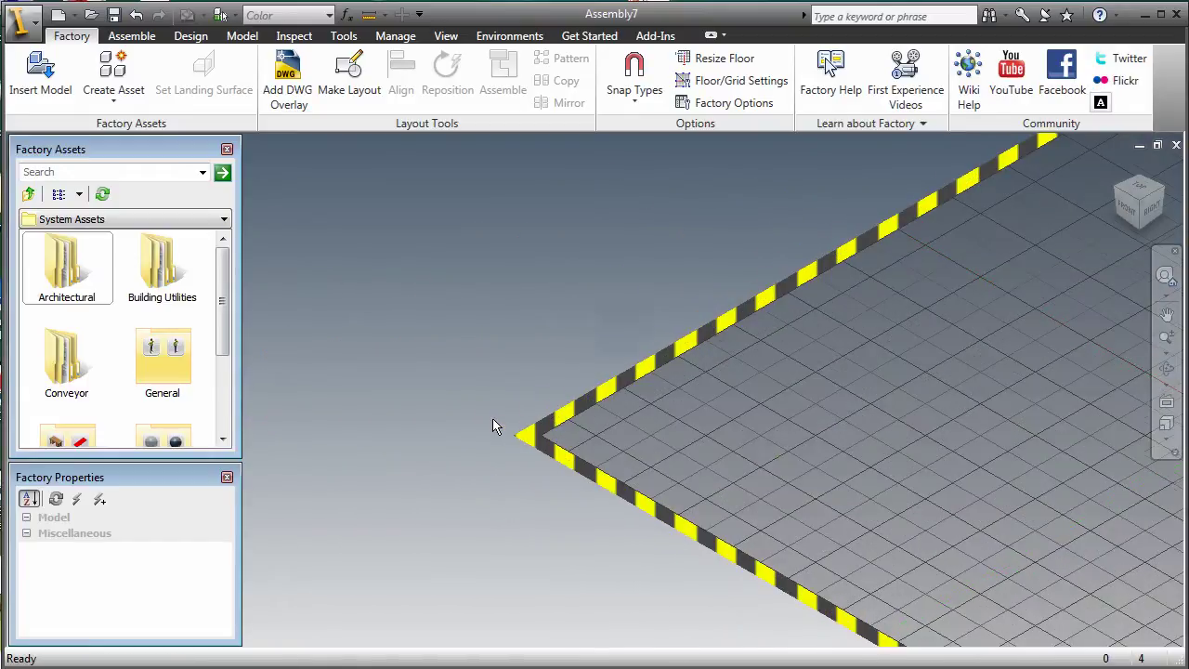
{"action": "scroll", "coordinate": [493, 418], "scroll_direction": "down", "scroll_amount": 2}
Browse the Factory Assets library into the Conveyor > Belt folder.
{"action": "double_click", "coordinate": [62, 377]}
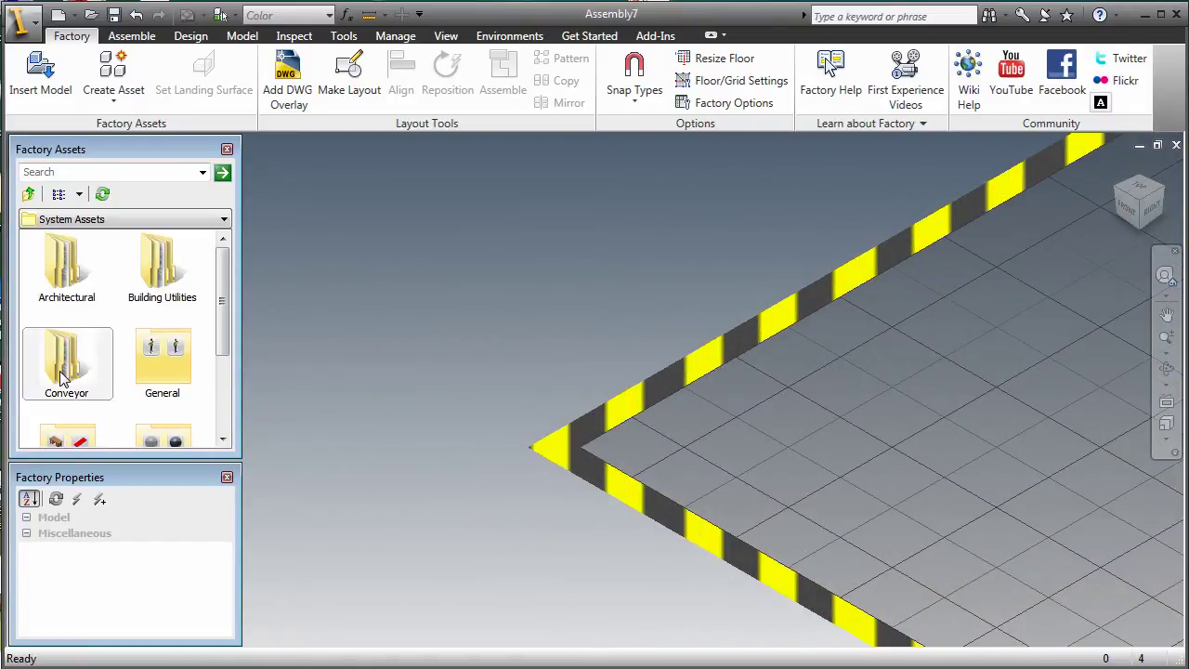
{"action": "double_click", "coordinate": [62, 268]}
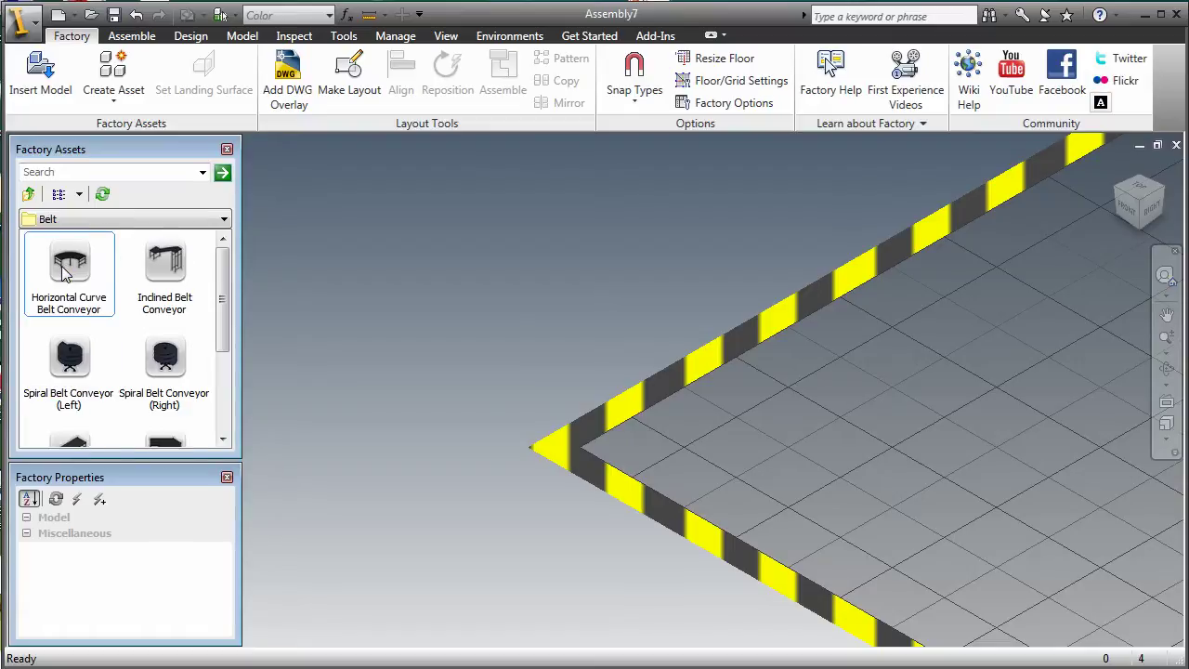
{"action": "left_click_drag", "start_coordinate": [226, 291], "coordinate": [226, 353]}
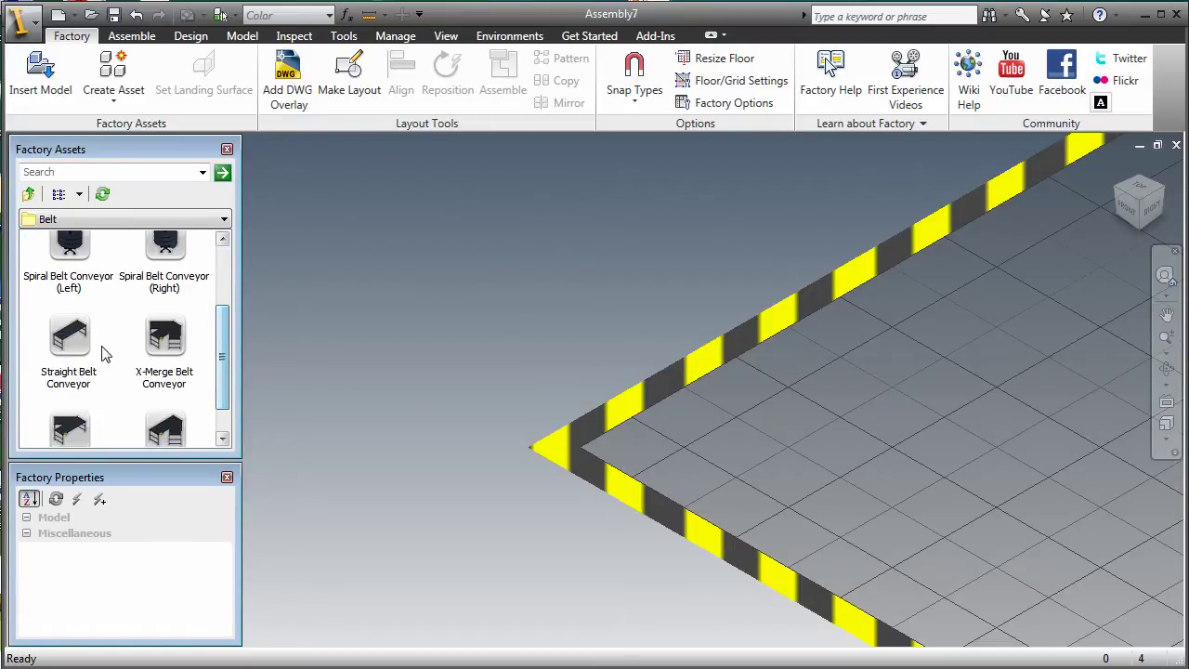
Drag a Straight Belt Conveyor onto the floor, click a position, then cancel the placement.
{"action": "left_click_drag", "start_coordinate": [92, 351], "coordinate": [292, 325]}
{"action": "left_click_drag", "start_coordinate": [927, 433], "coordinate": [976, 464]}
{"action": "scroll", "coordinate": [976, 464], "scroll_direction": "down", "scroll_amount": 3}
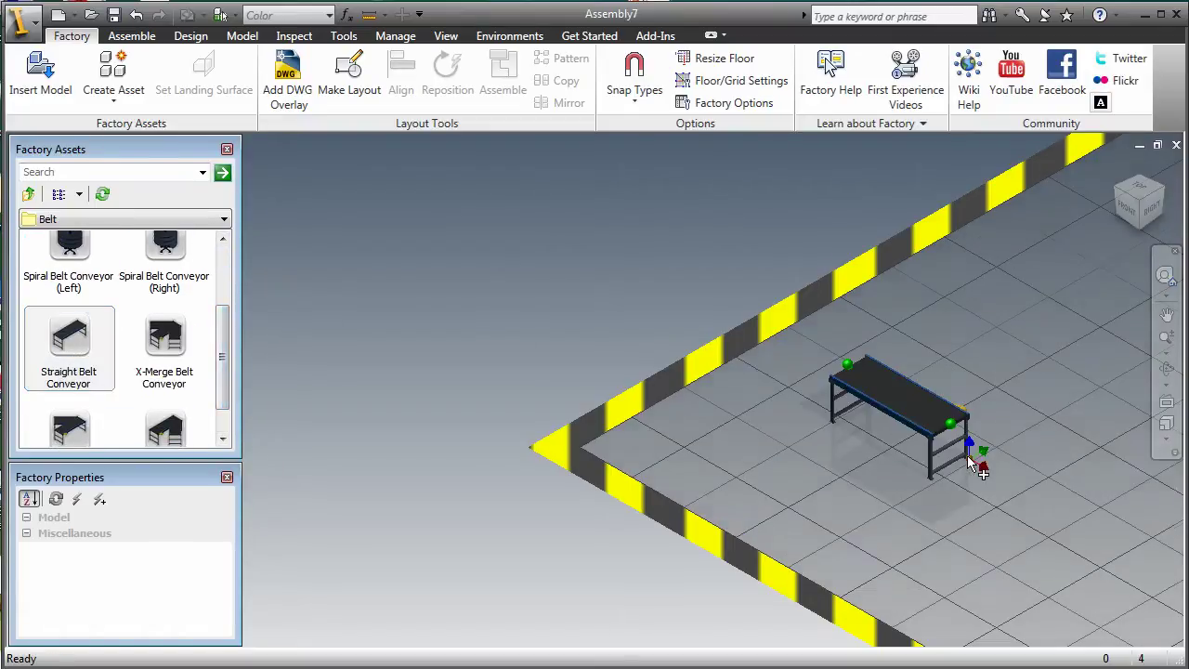
{"action": "scroll", "coordinate": [923, 446], "scroll_direction": "up", "scroll_amount": 3}
{"action": "middle_click_drag", "start_coordinate": [735, 365], "coordinate": [924, 484]}
{"action": "left_click", "coordinate": [990, 458]}
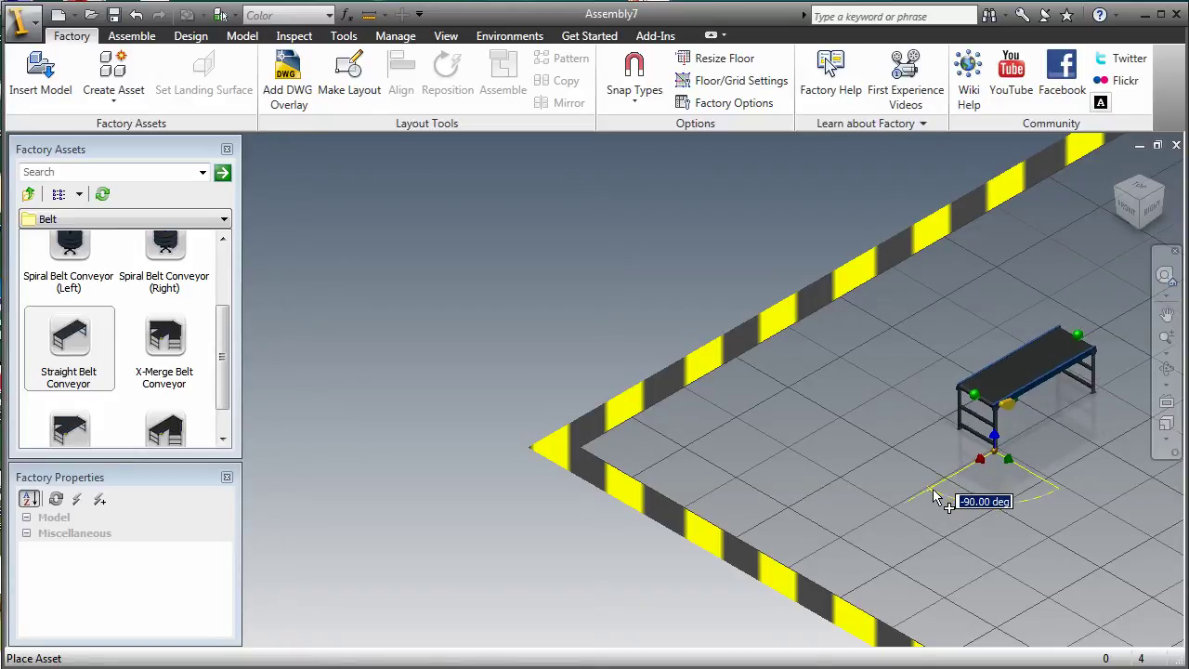
{"action": "key", "text": "Escape"}
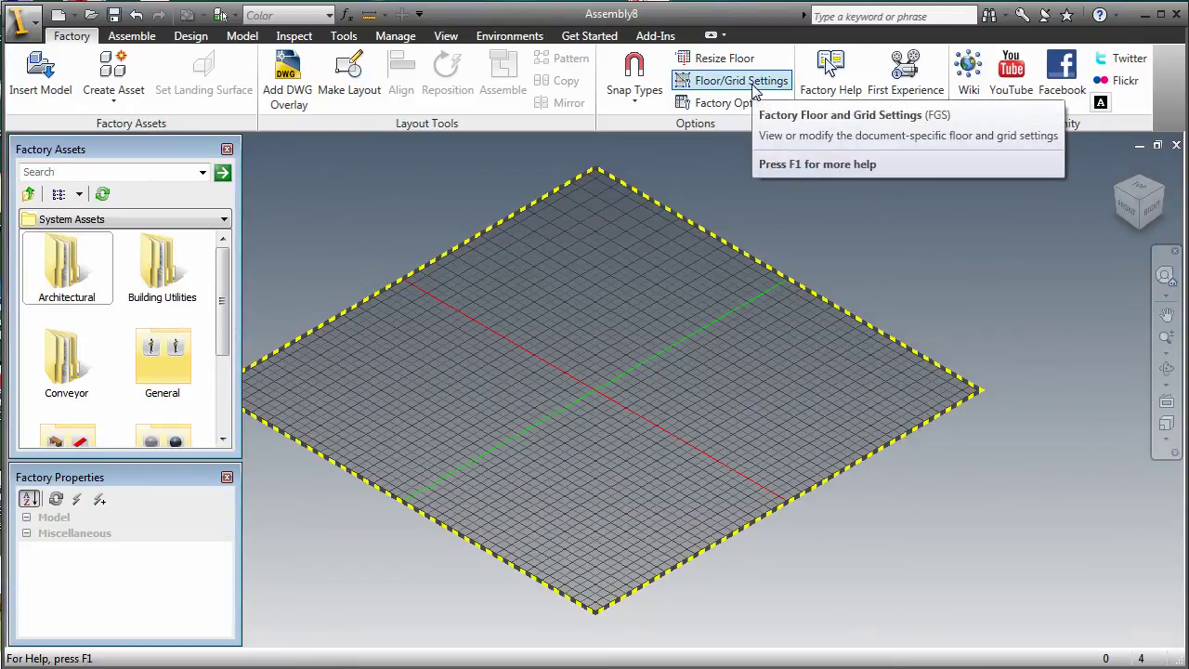
{"action": "left_click", "coordinate": [753, 82]}
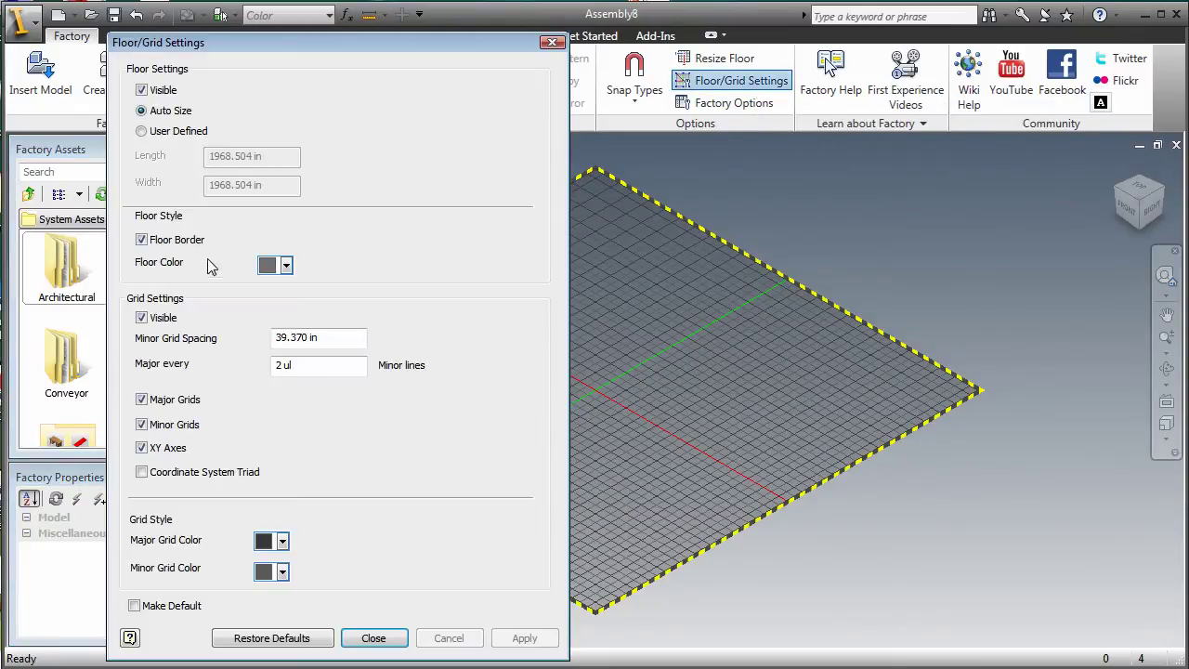
{"action": "left_click", "coordinate": [142, 241]}
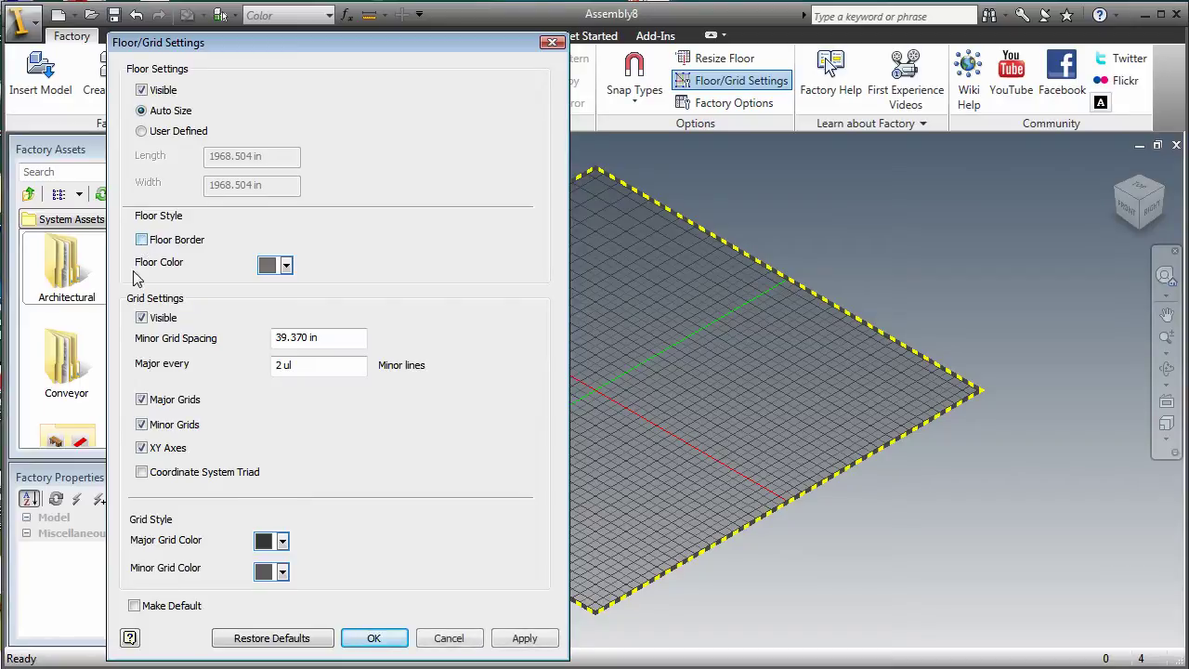
{"action": "left_click", "coordinate": [141, 319]}
{"action": "left_click", "coordinate": [526, 639]}
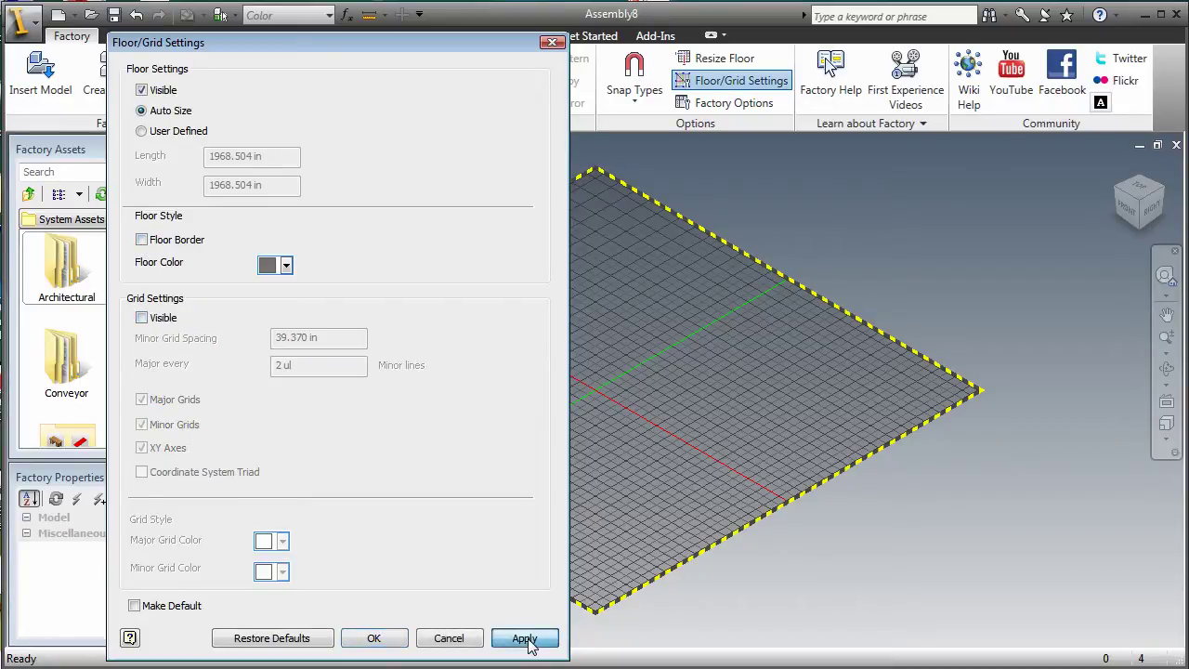
{"action": "left_click", "coordinate": [143, 240]}
{"action": "left_click", "coordinate": [141, 319]}
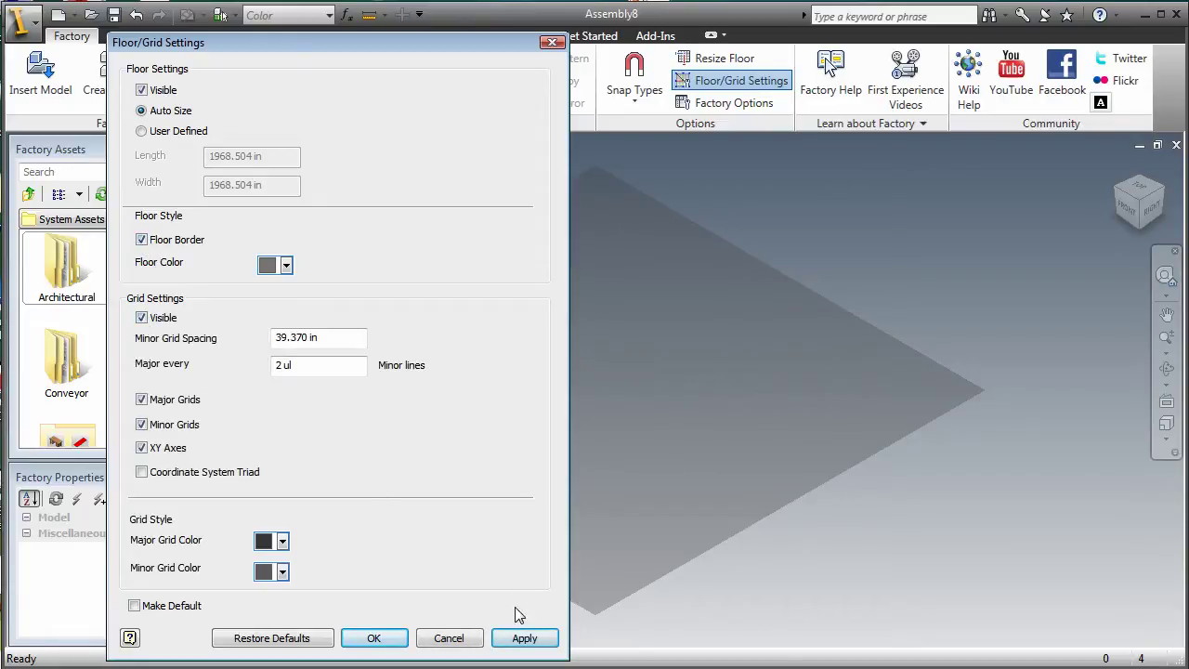
{"action": "left_click", "coordinate": [513, 638]}
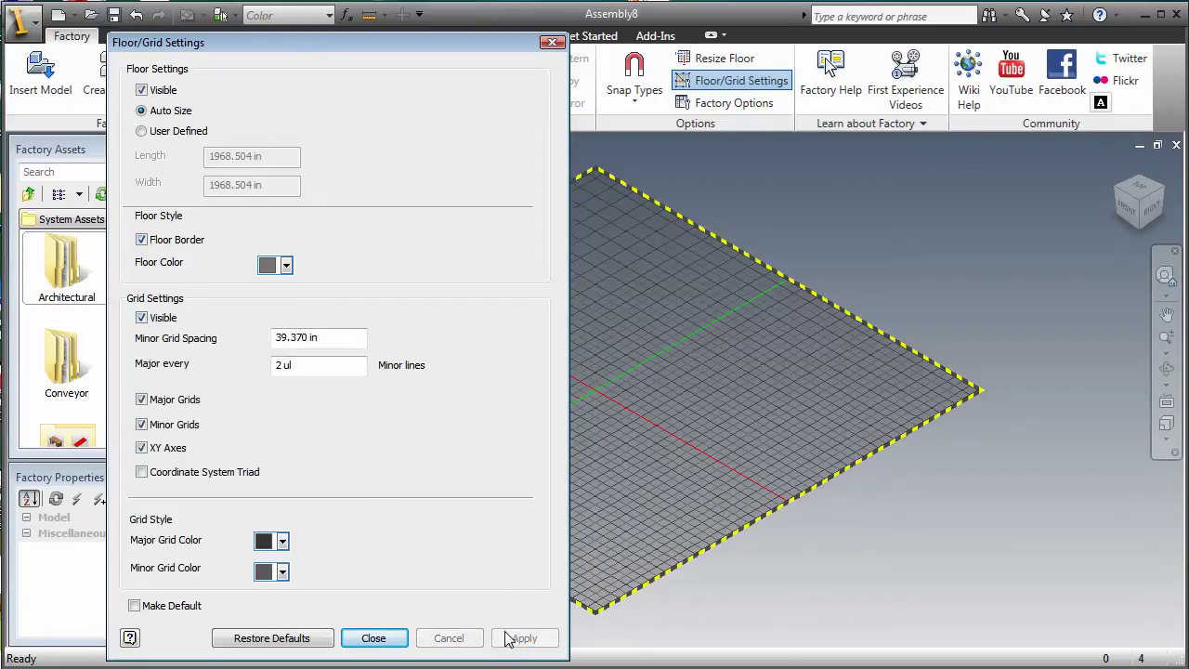
{"action": "left_click", "coordinate": [382, 641]}
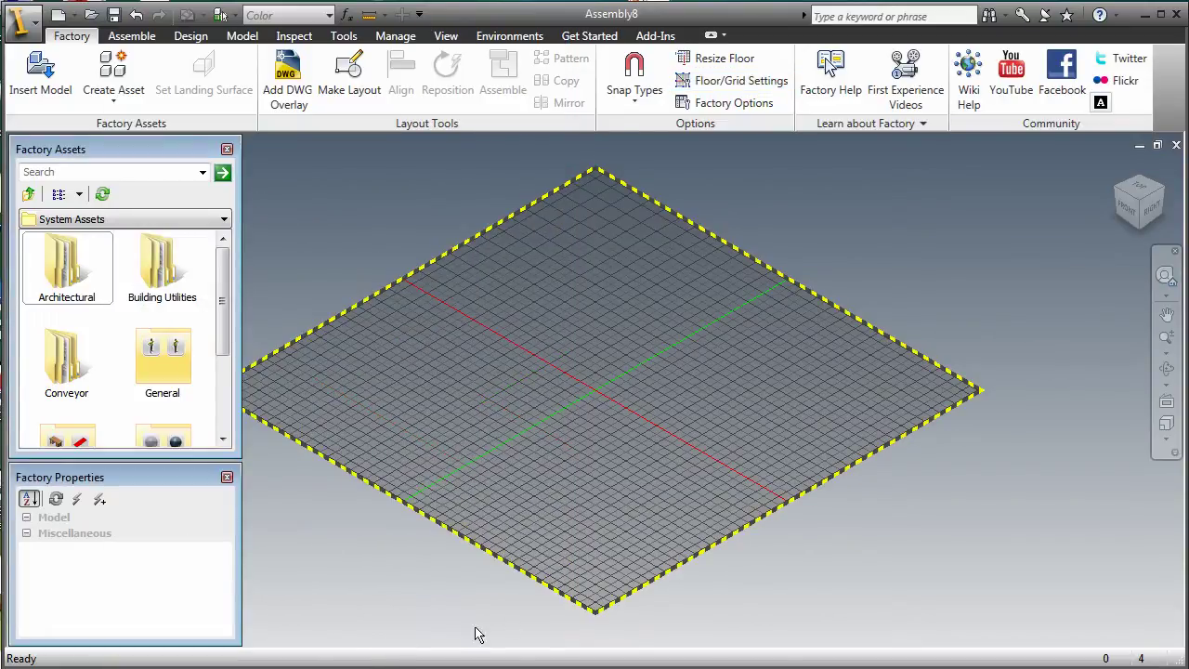
Use Resize Floor to stretch the floor's edges outward along X and Y.
{"action": "left_click", "coordinate": [754, 71]}
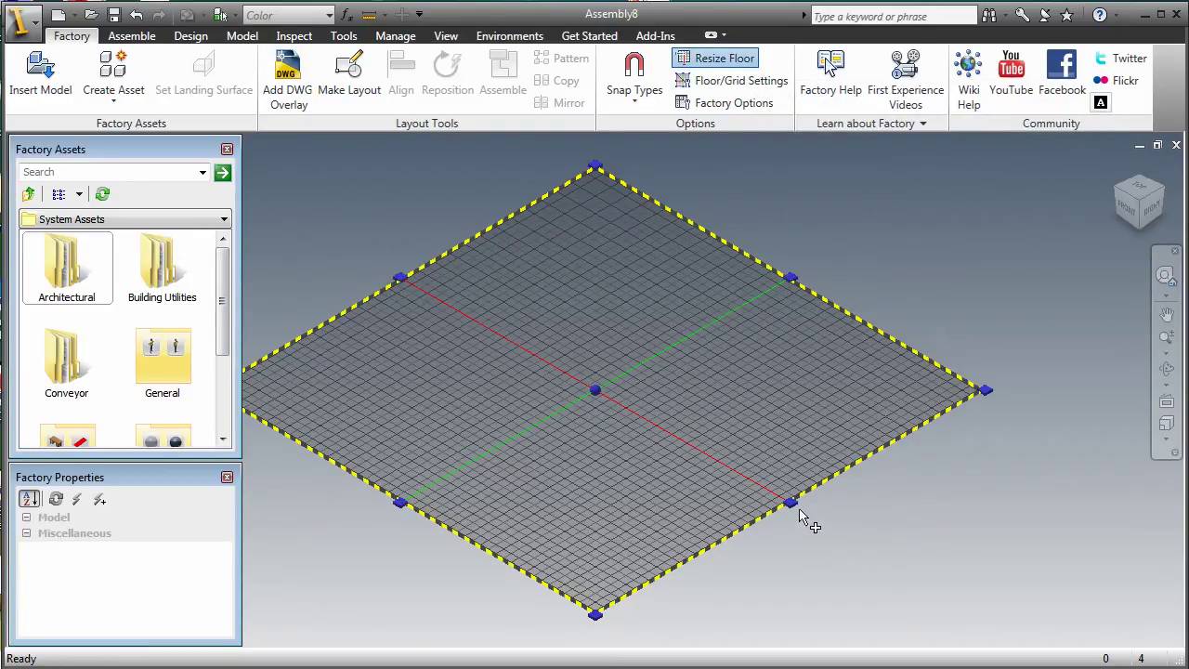
{"action": "left_click_drag", "start_coordinate": [790, 503], "coordinate": [897, 565]}
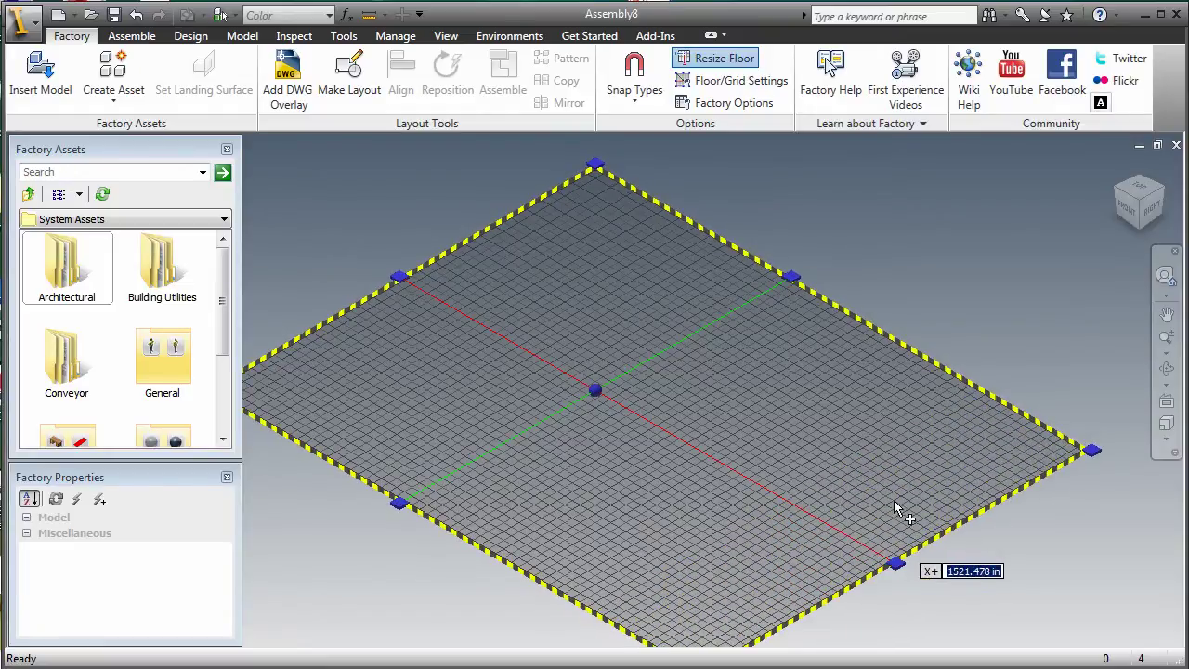
{"action": "left_click_drag", "start_coordinate": [799, 284], "coordinate": [884, 229]}
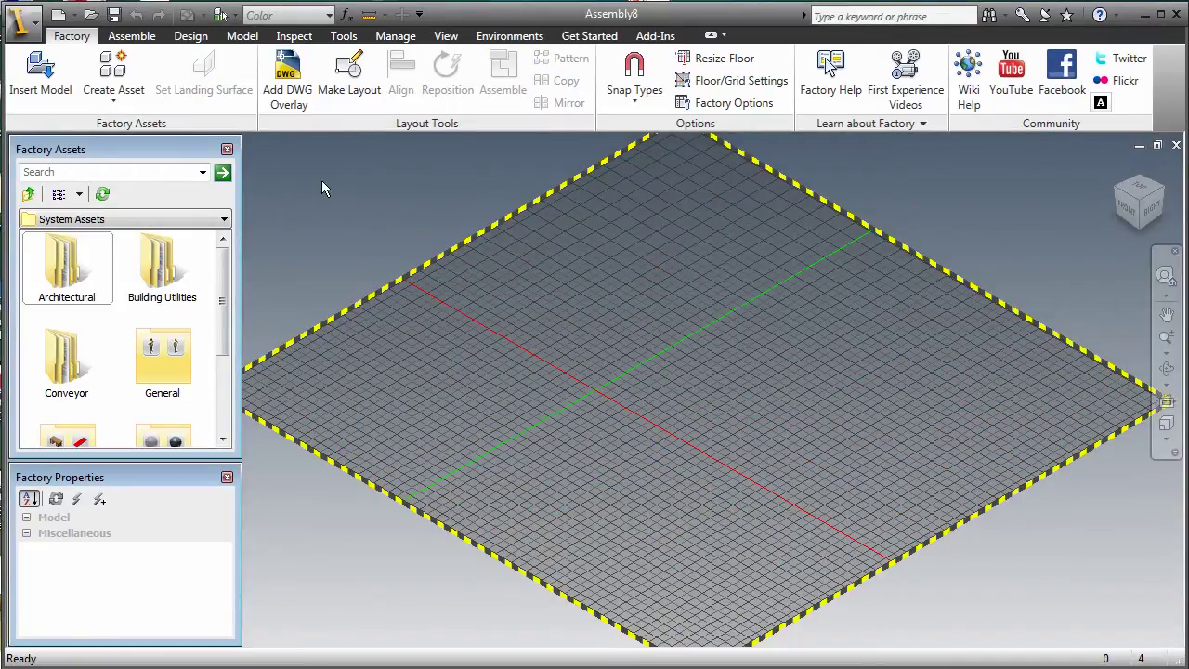
Add the Factory Facility 2D drawing as a DWG overlay on the floor.
{"action": "left_click", "coordinate": [295, 106]}
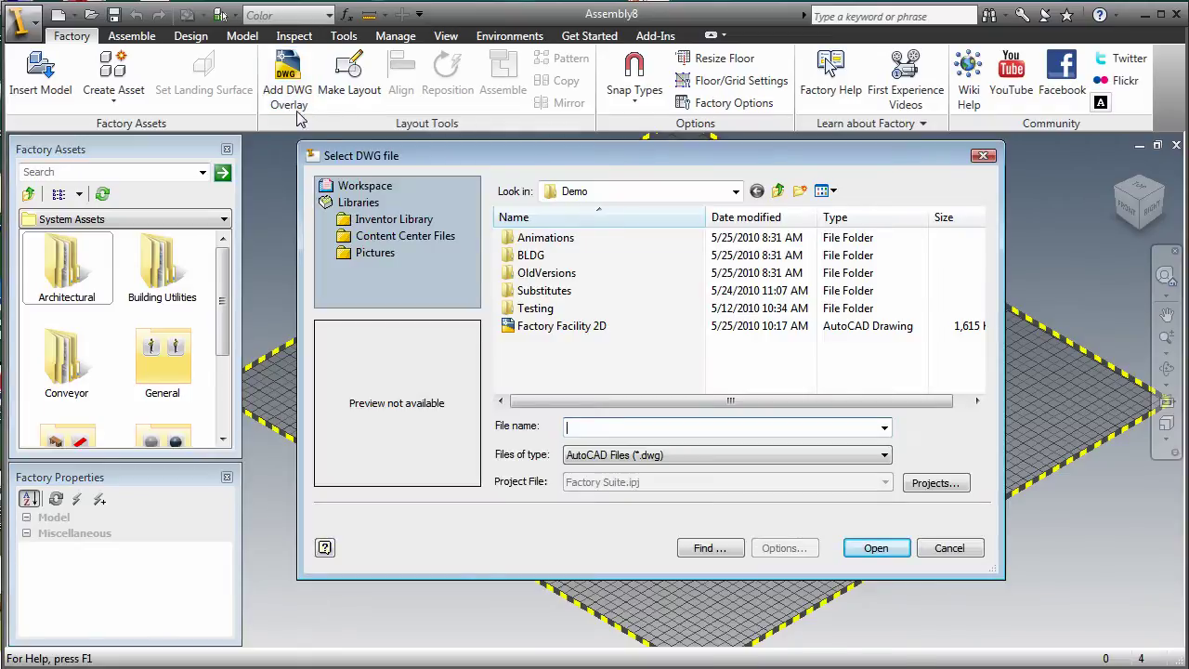
{"action": "left_click", "coordinate": [520, 325]}
{"action": "left_click", "coordinate": [877, 548]}
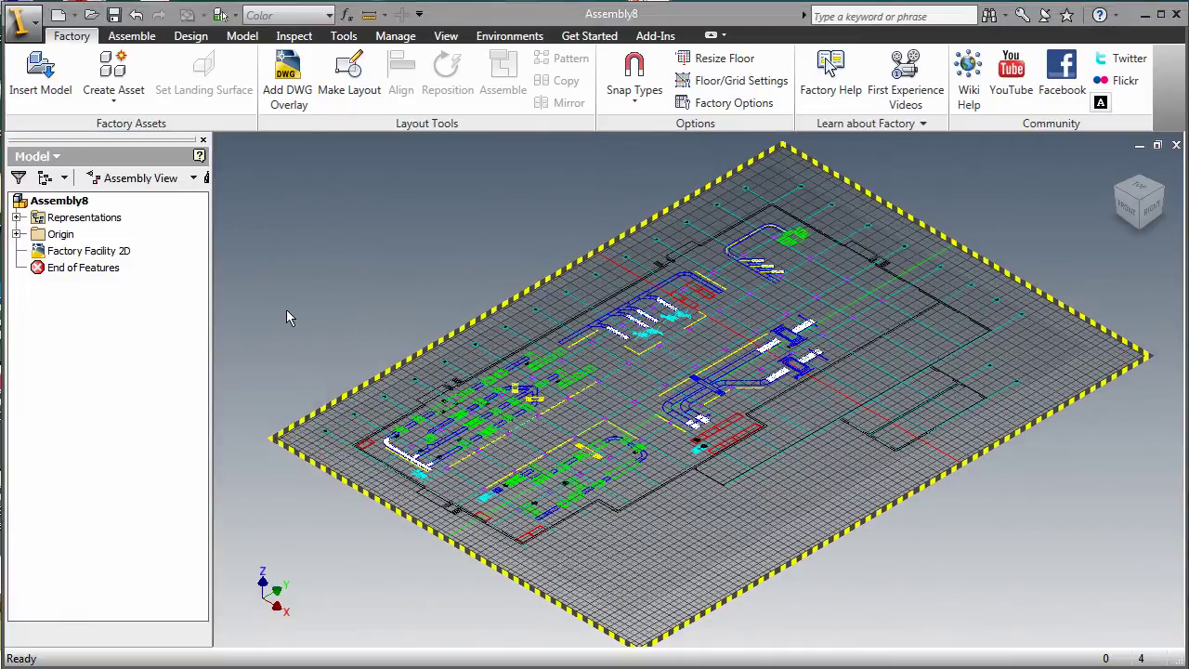
Review Factory Facility 2D's Layer Settings, cancel without changes, and clear the selection.
{"action": "right_click", "coordinate": [115, 260]}
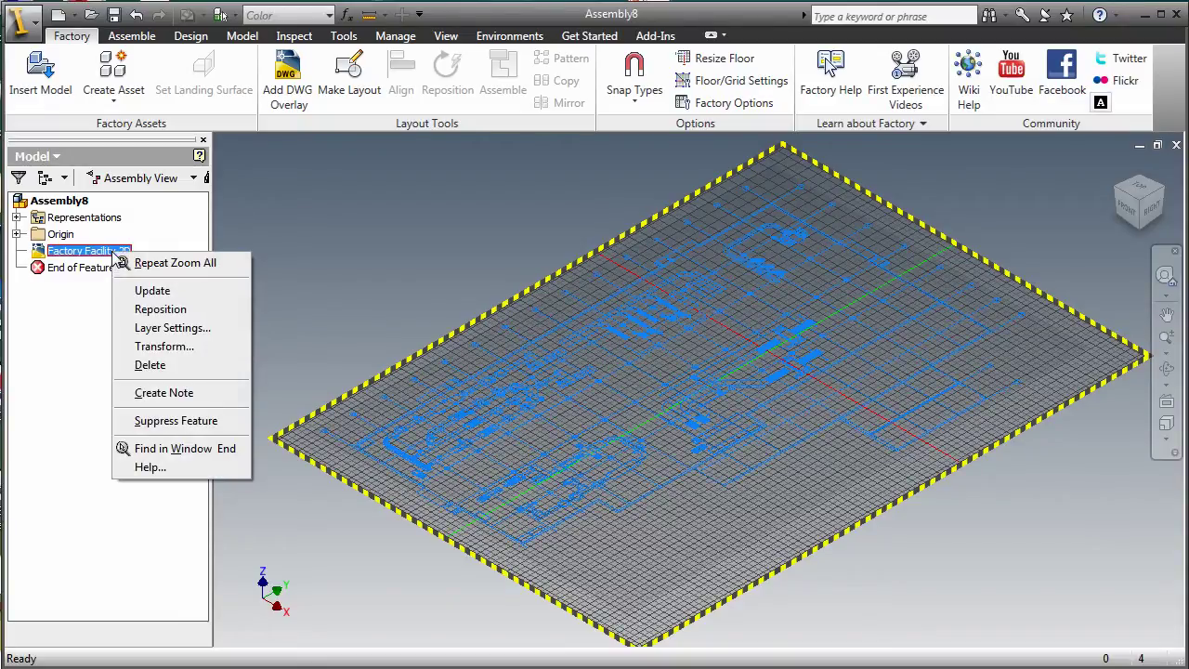
{"action": "left_click", "coordinate": [158, 327]}
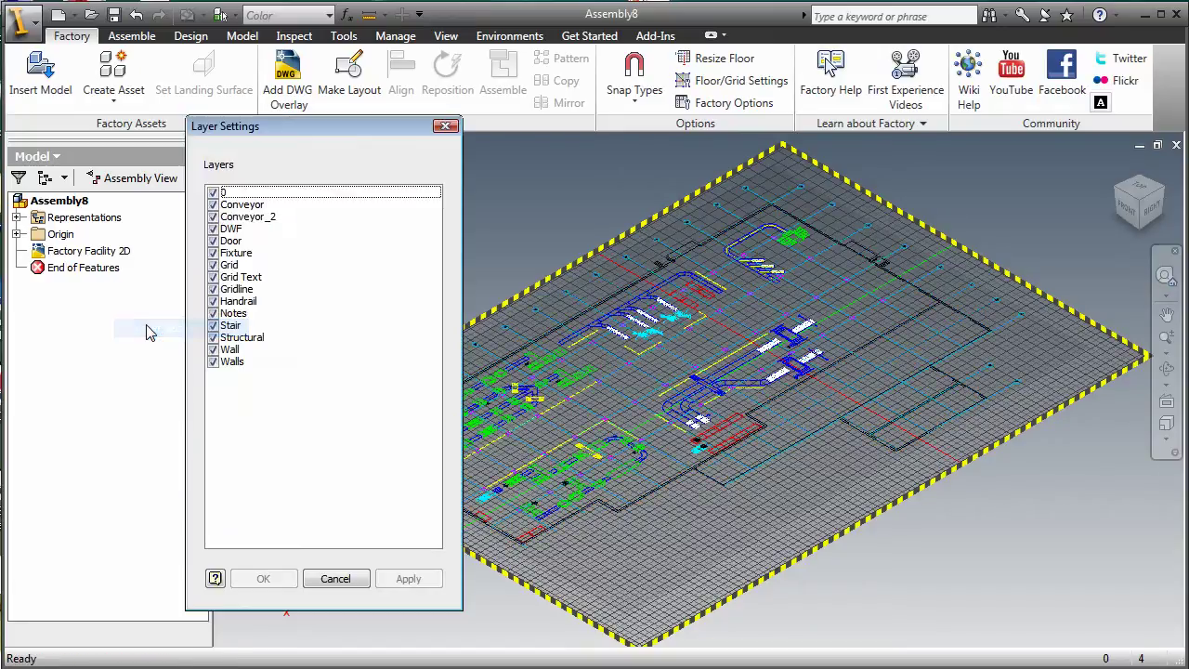
{"action": "left_click", "coordinate": [336, 579]}
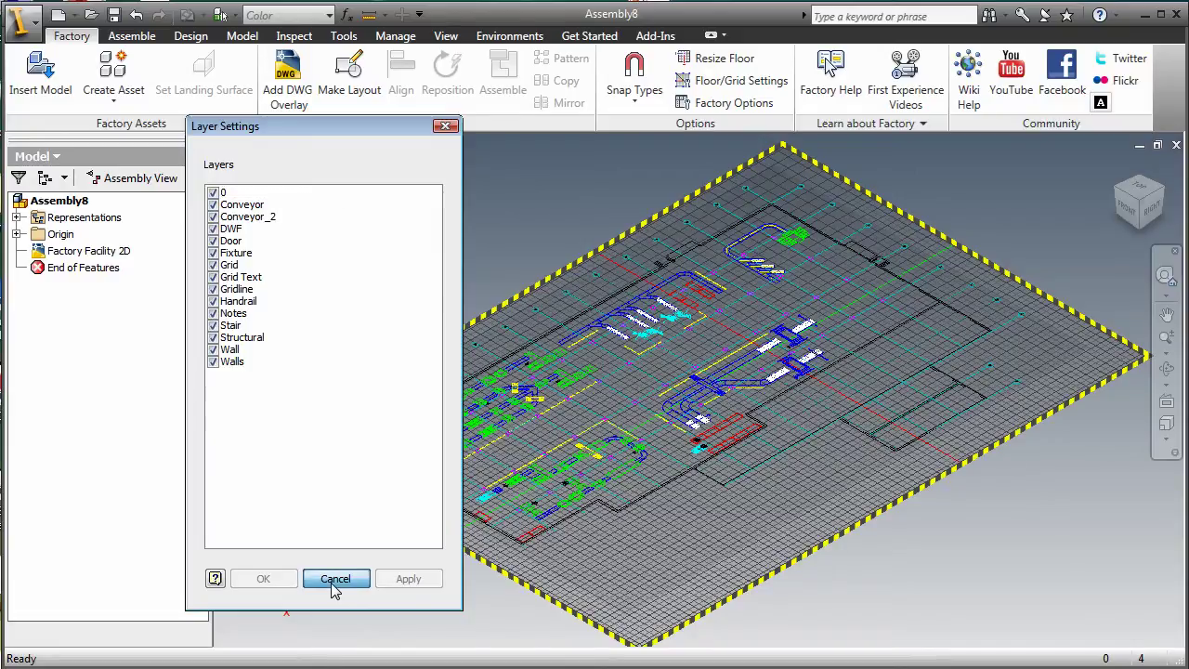
{"action": "left_click", "coordinate": [306, 323]}
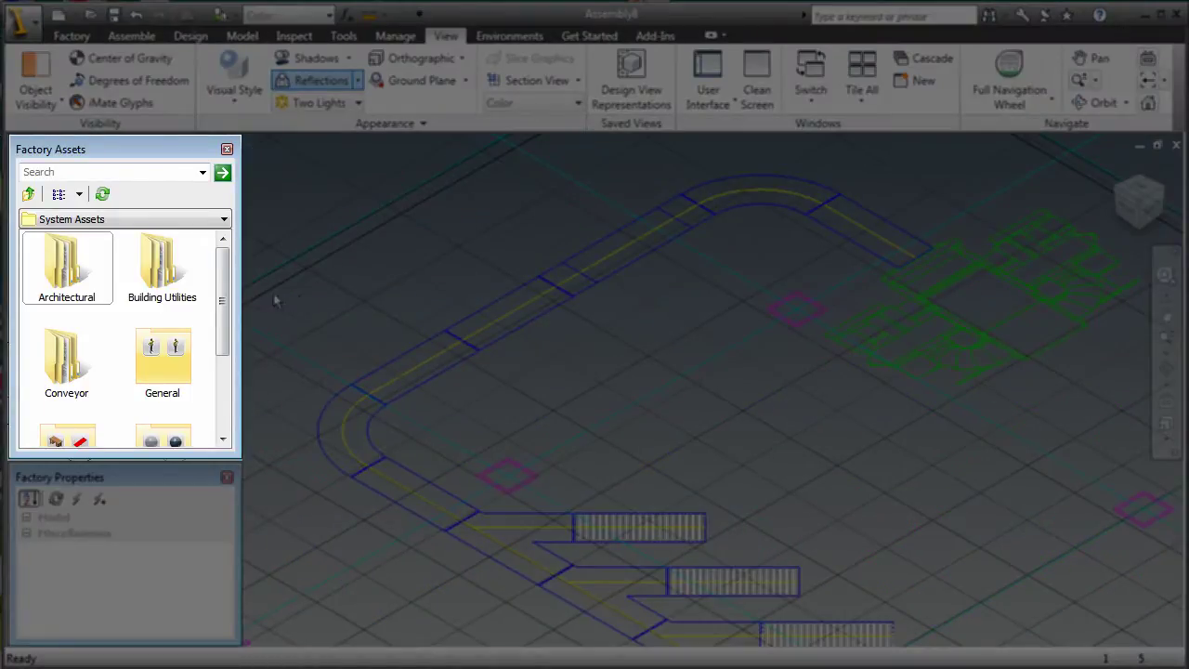
Place one Straight Belt Conveyor from Conveyor > Belt inside the loop at 0 deg rotation.
{"action": "left_click_drag", "start_coordinate": [225, 292], "coordinate": [223, 259]}
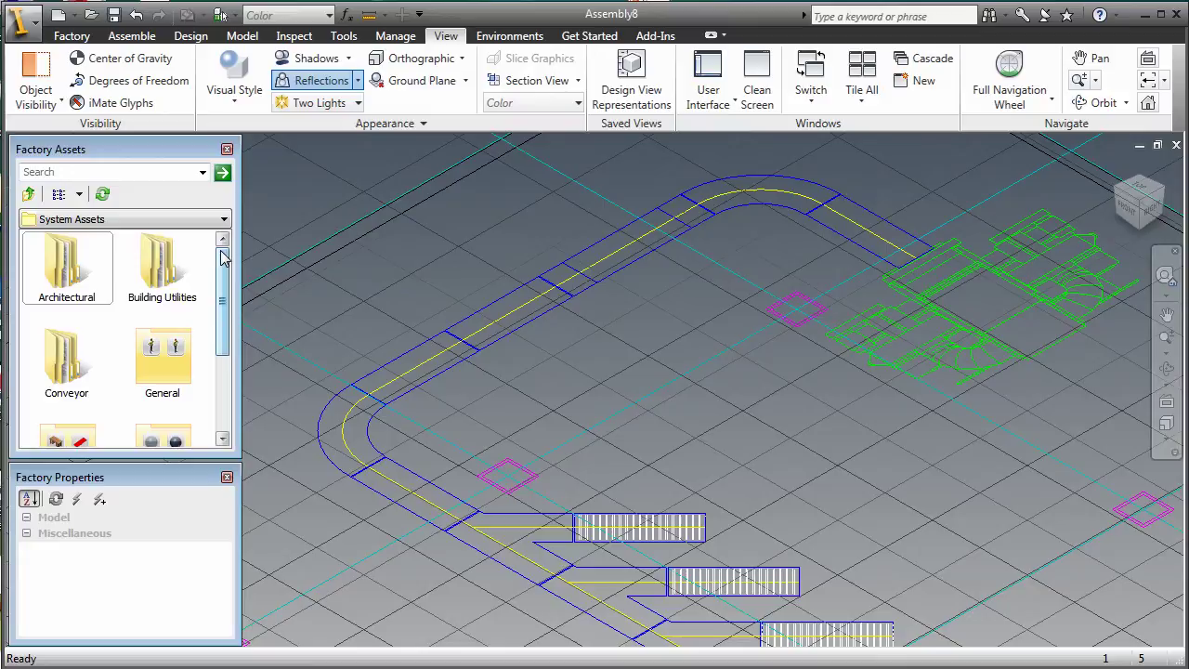
{"action": "double_click", "coordinate": [65, 367]}
{"action": "double_click", "coordinate": [67, 291]}
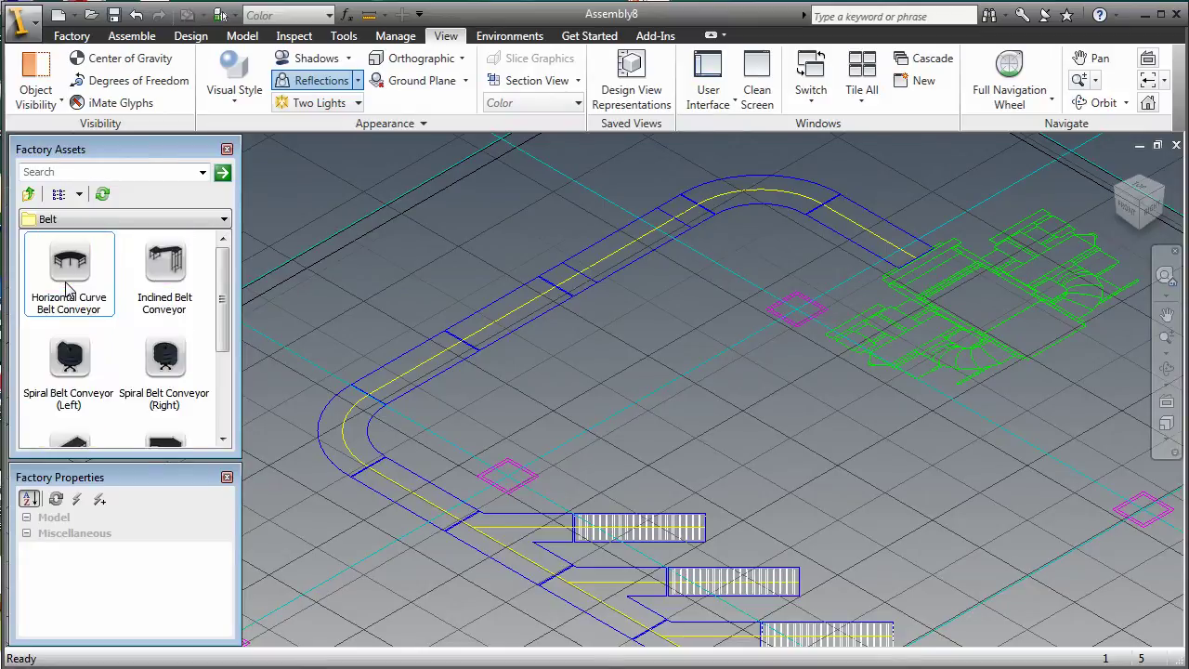
{"action": "left_click_drag", "start_coordinate": [220, 278], "coordinate": [218, 342]}
{"action": "left_click", "coordinate": [70, 332]}
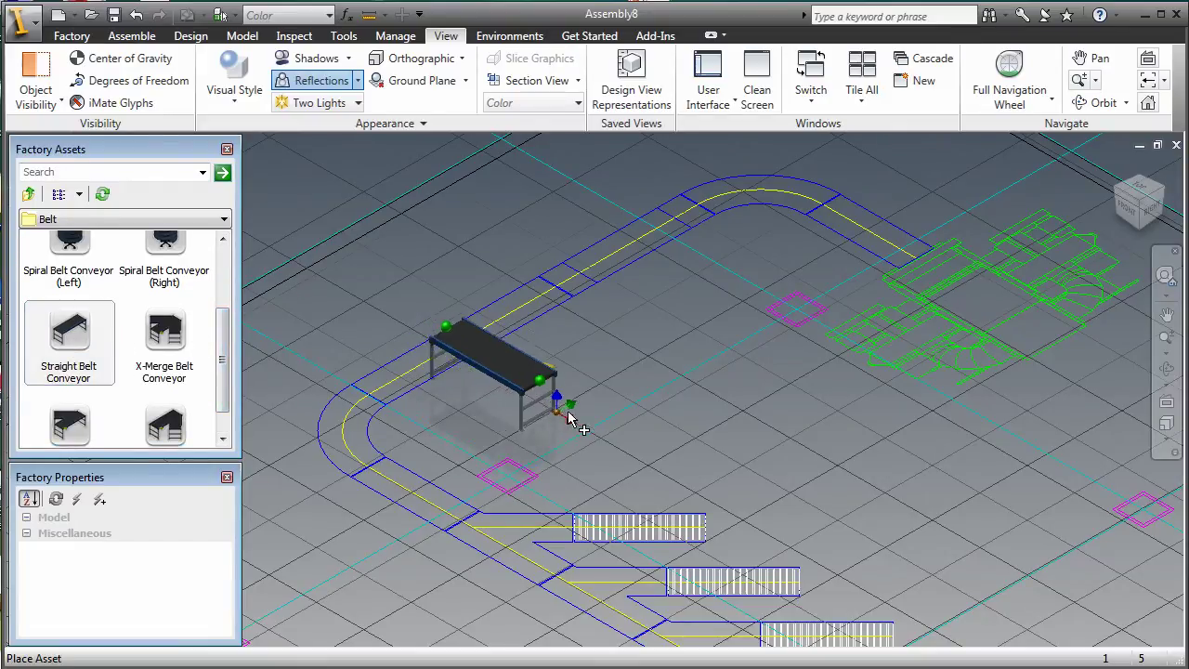
{"action": "left_click", "coordinate": [659, 448]}
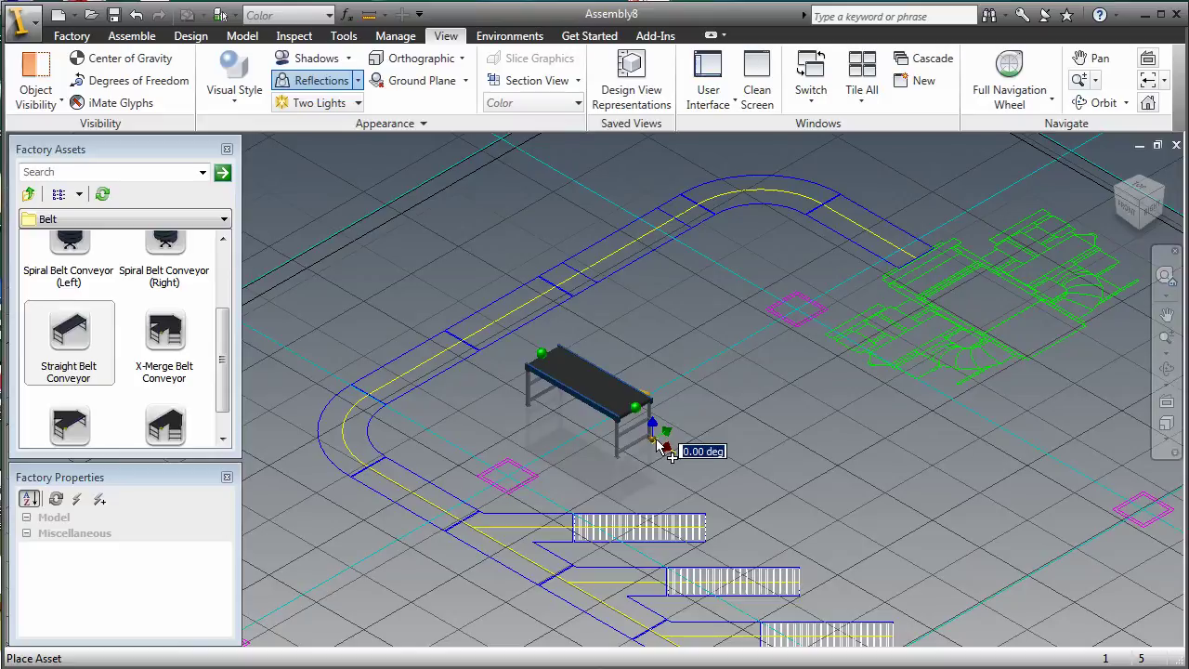
{"action": "key", "text": "Return"}
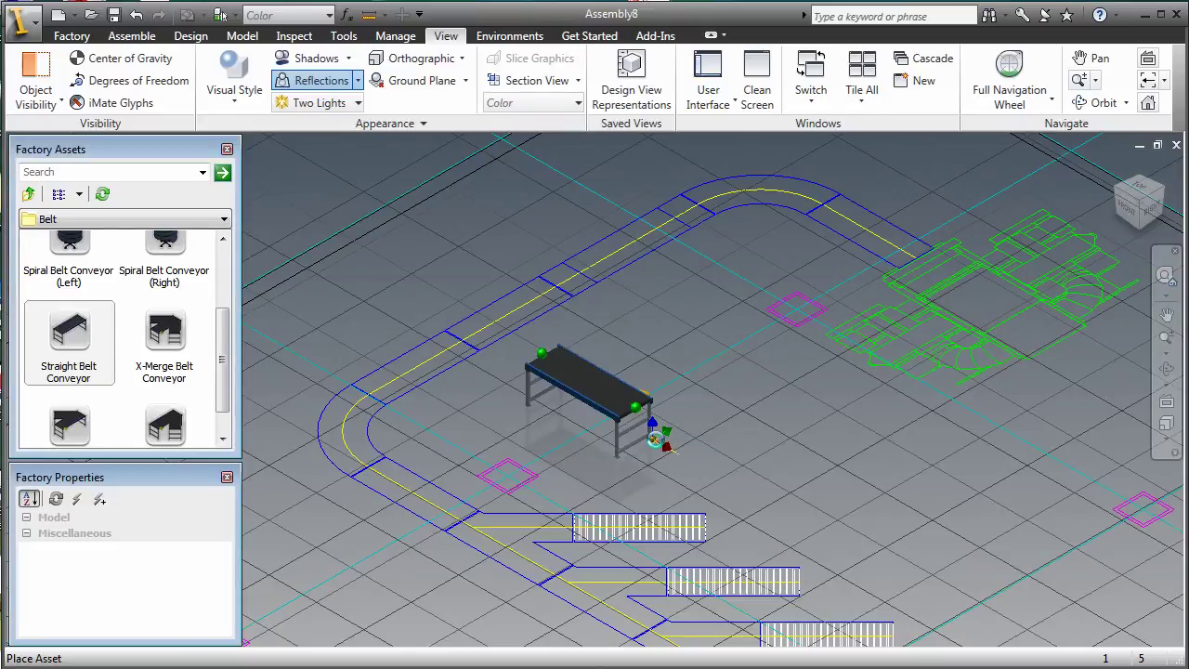
{"action": "key", "text": "Escape"}
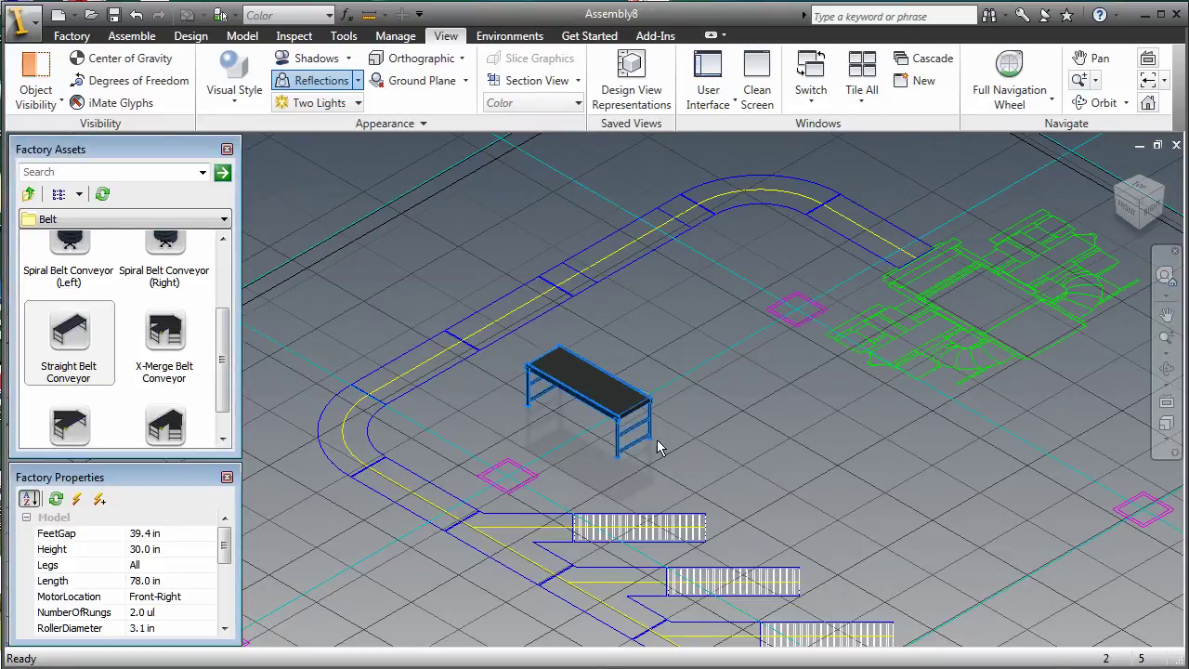
Set the straight belt conveyor's Length to 200 in Factory Properties and update it.
{"action": "left_click", "coordinate": [686, 448]}
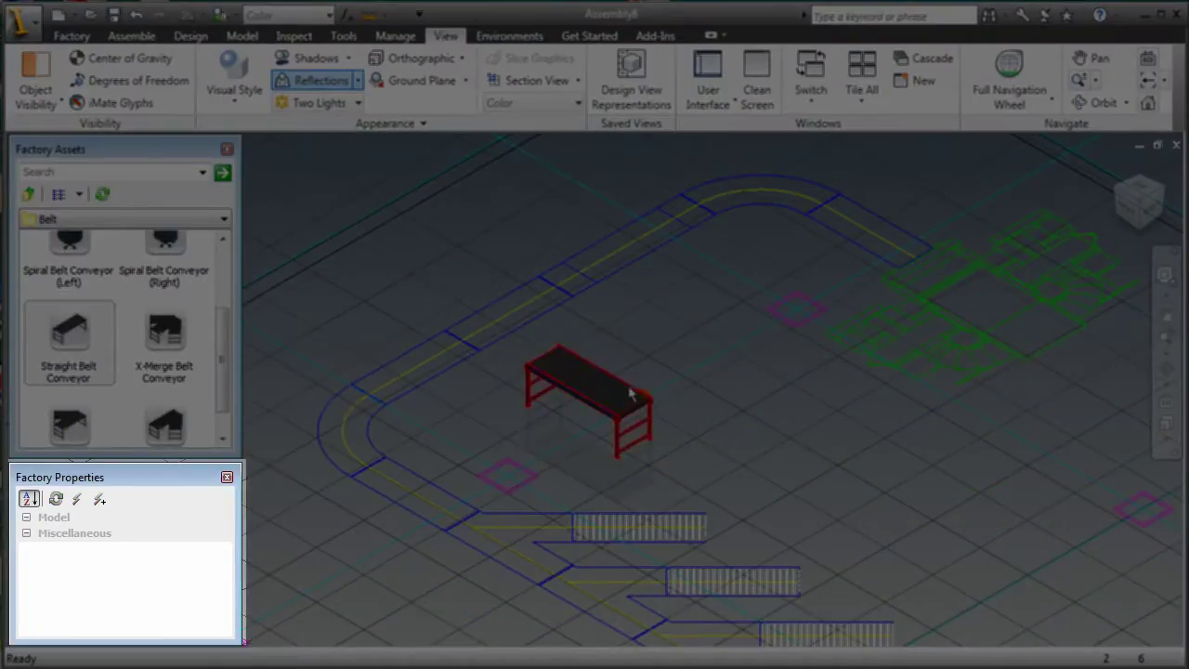
{"action": "left_click", "coordinate": [630, 394]}
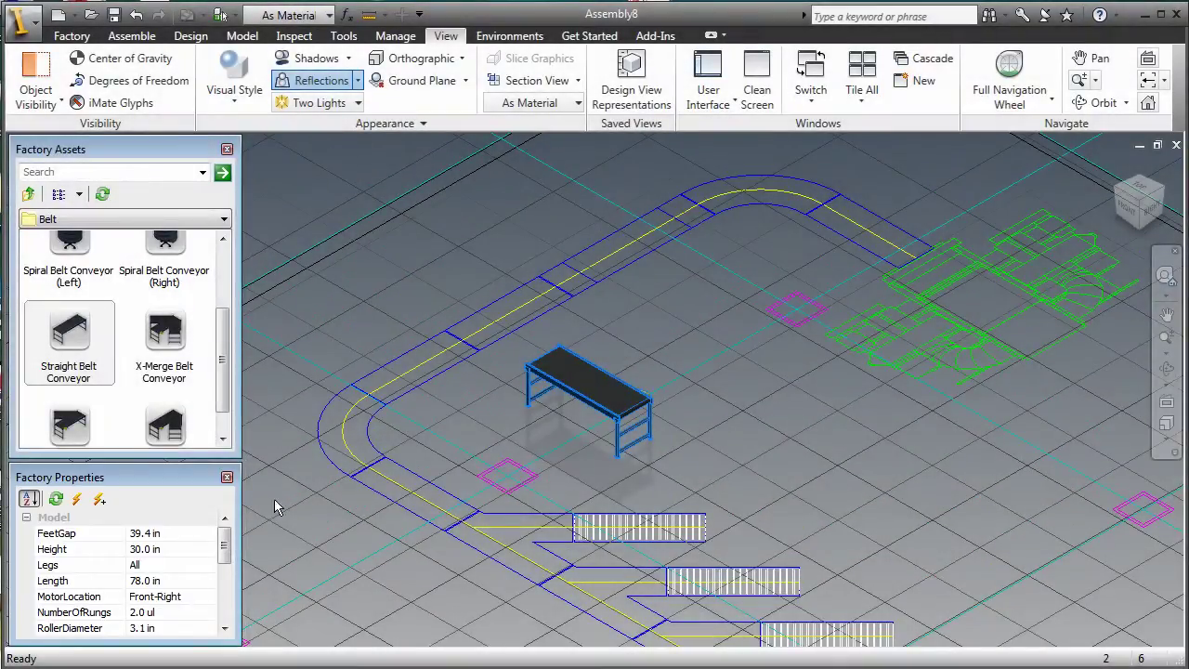
{"action": "left_click_drag", "start_coordinate": [223, 548], "coordinate": [139, 565]}
{"action": "left_click", "coordinate": [179, 565]}
{"action": "type", "text": "200"}
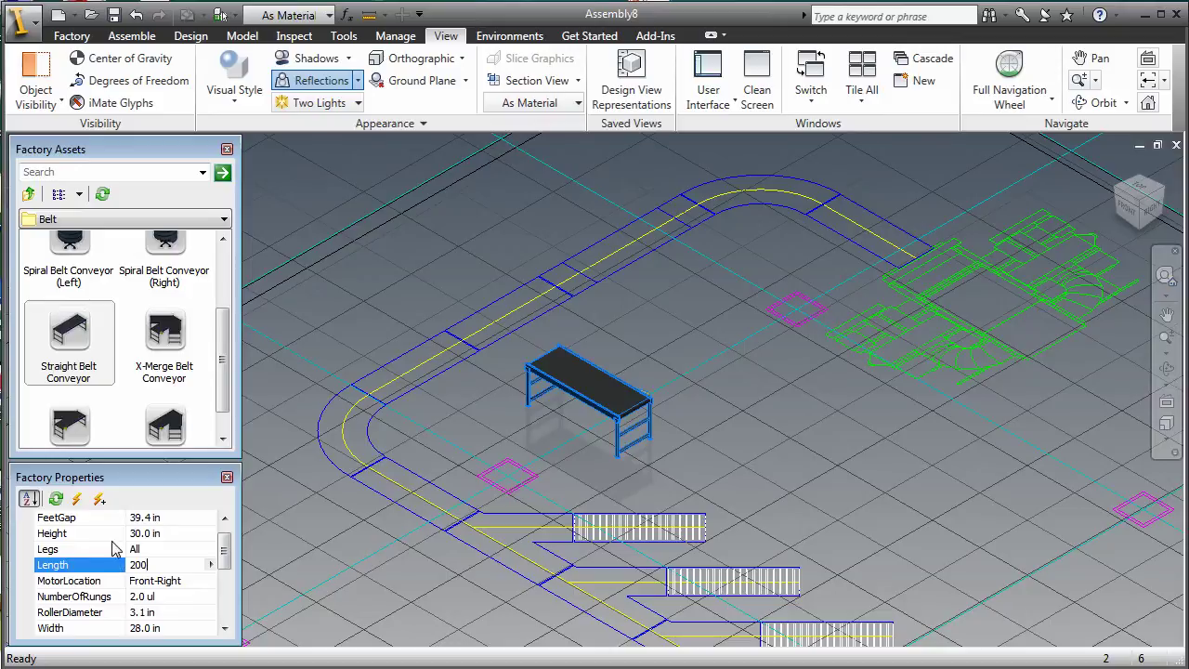
{"action": "left_click", "coordinate": [77, 500]}
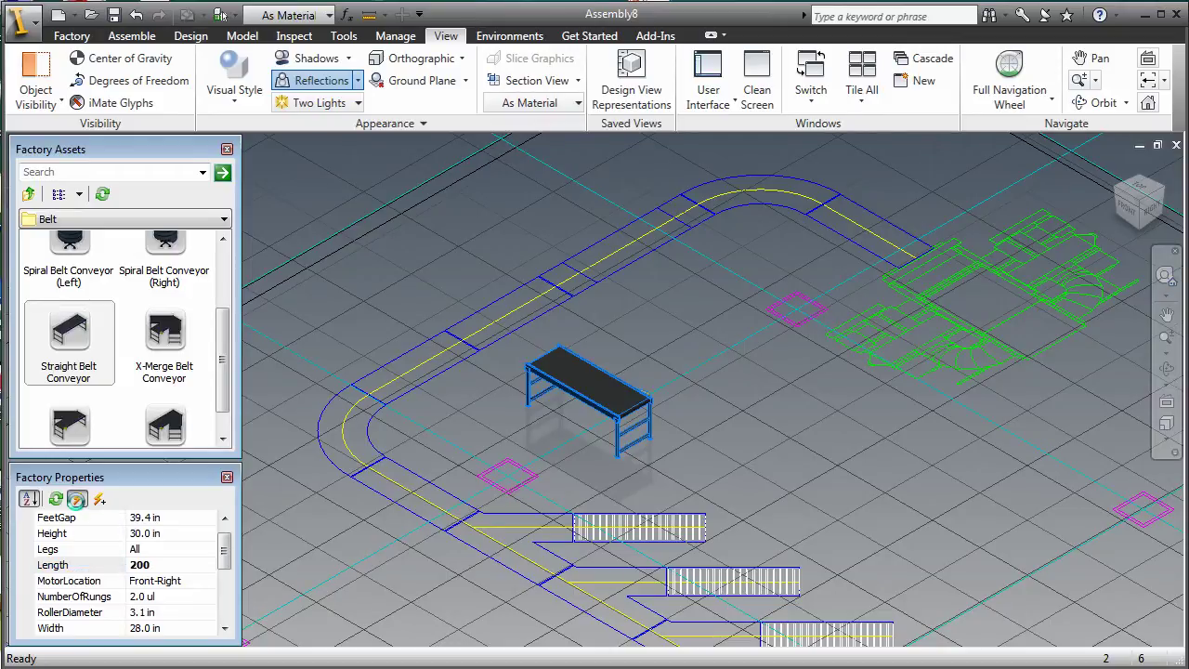
{"action": "left_click", "coordinate": [387, 599]}
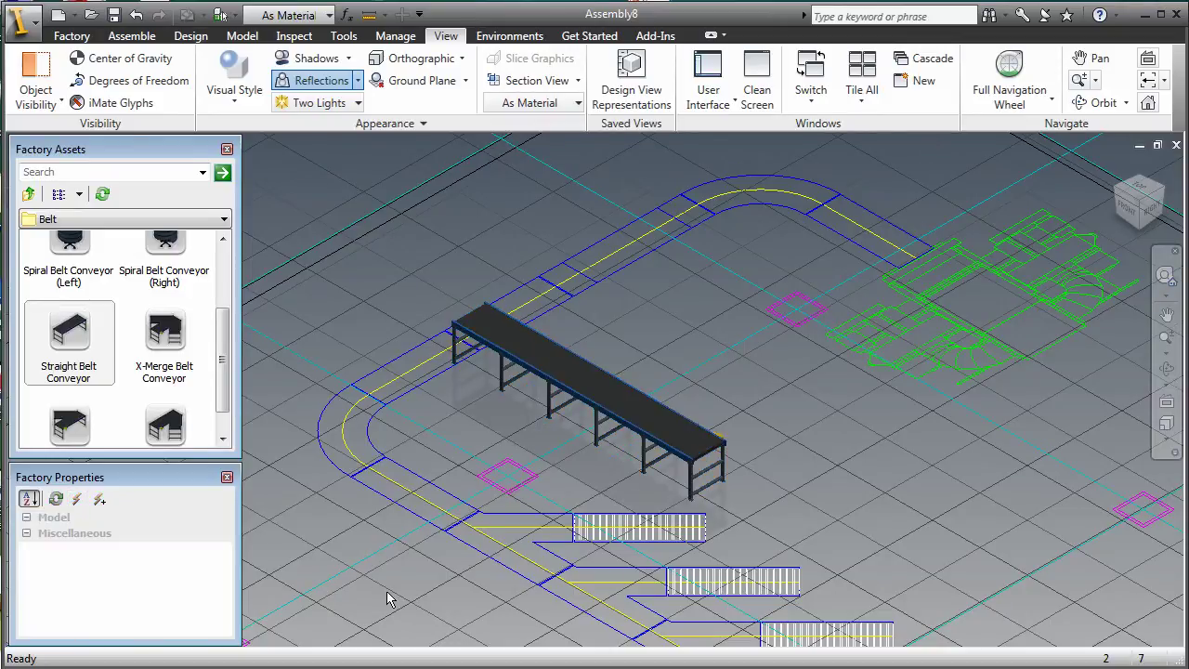